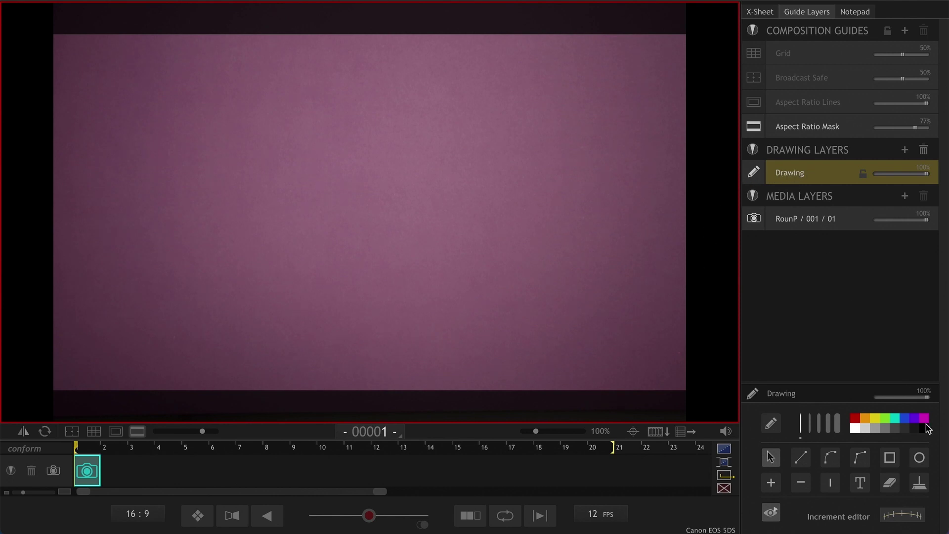
Draw a large round circle near the centre of the live view with the Ellipse tool and select it.
{"action": "left_click", "coordinate": [920, 458]}
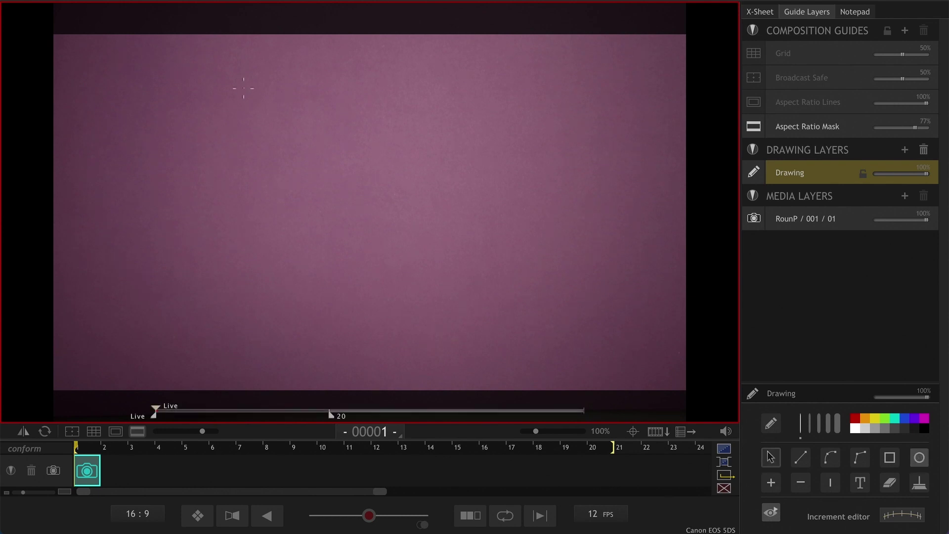
{"action": "left_click_drag", "start_coordinate": [243, 88], "coordinate": [480, 353]}
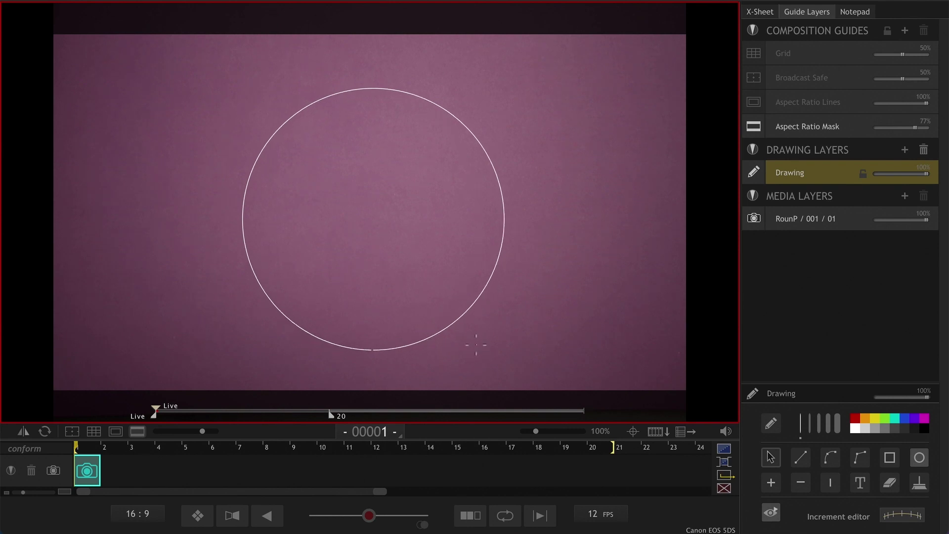
{"action": "left_click_drag", "start_coordinate": [481, 353], "coordinate": [385, 335]}
{"action": "left_click", "coordinate": [429, 325]}
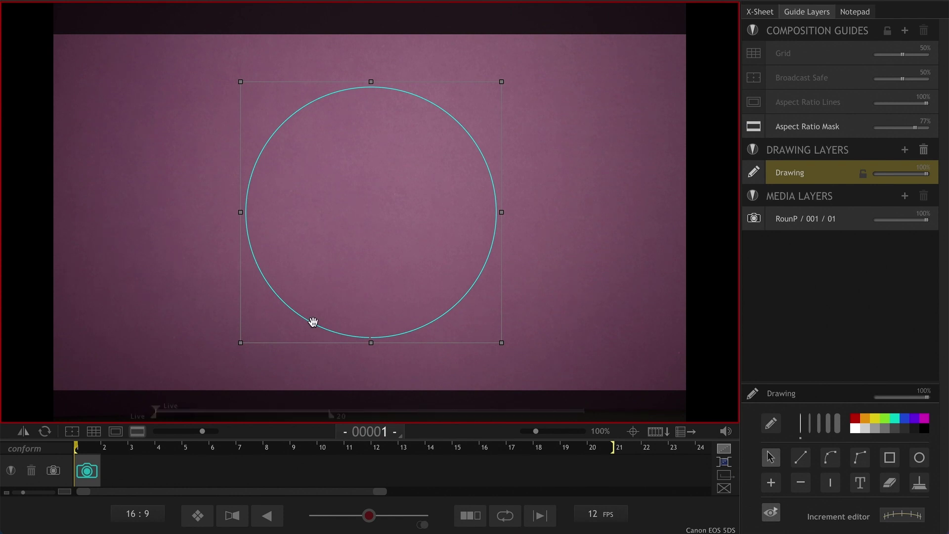
{"action": "left_click", "coordinate": [909, 517]}
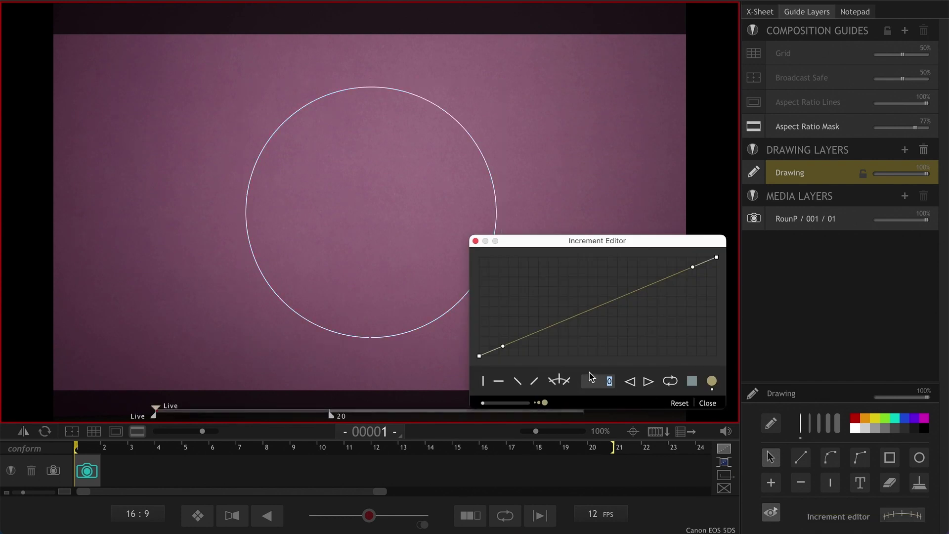
Set the circle's increment count to 20.
{"action": "left_click", "coordinate": [319, 330]}
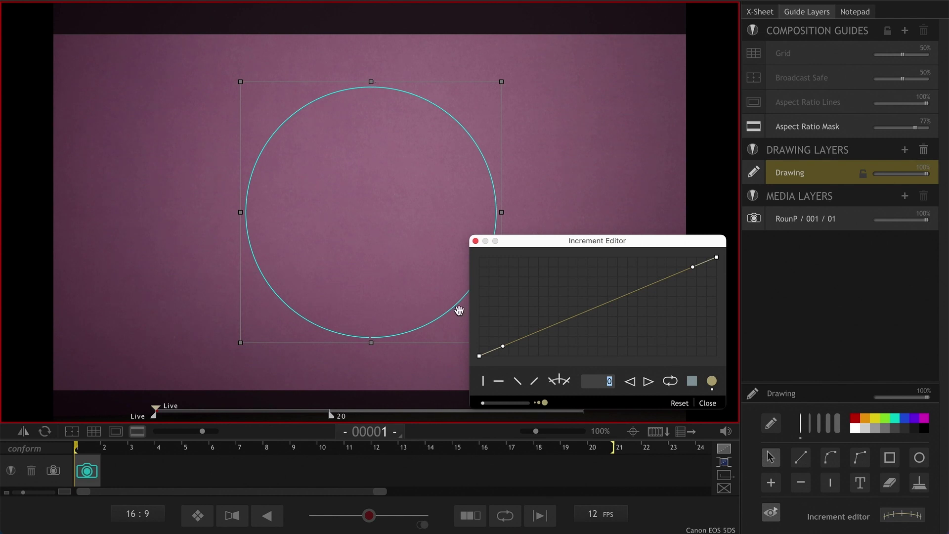
{"action": "left_click", "coordinate": [600, 377]}
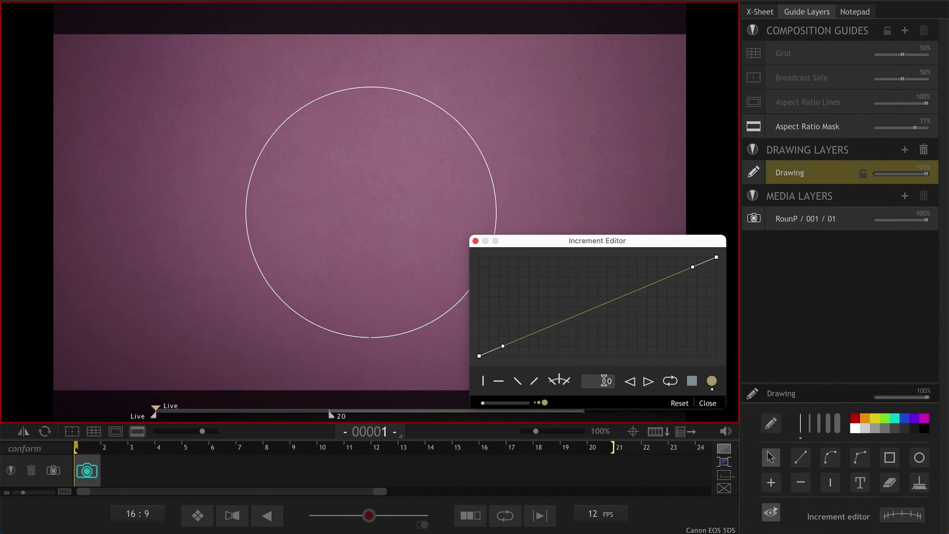
{"action": "double_click", "coordinate": [611, 380]}
{"action": "left_click", "coordinate": [311, 324]}
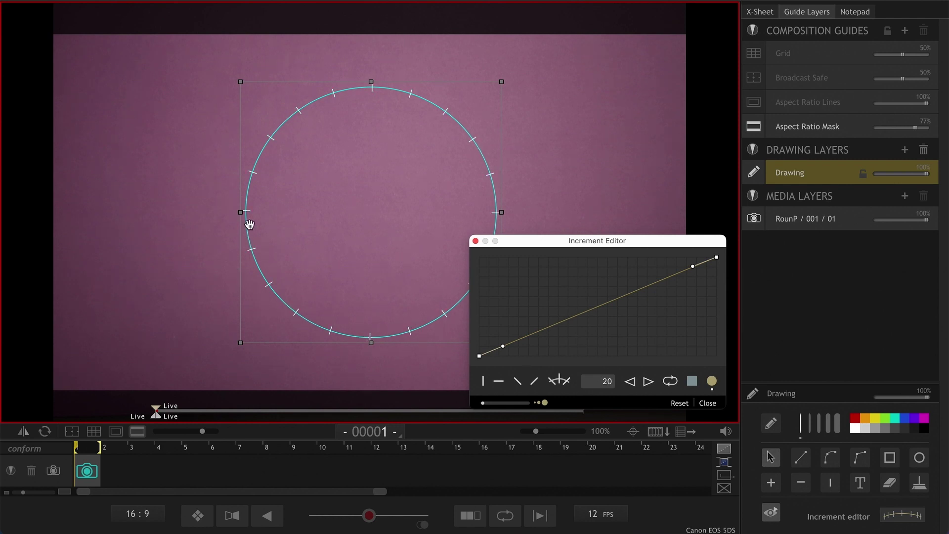
{"action": "left_click", "coordinate": [357, 263]}
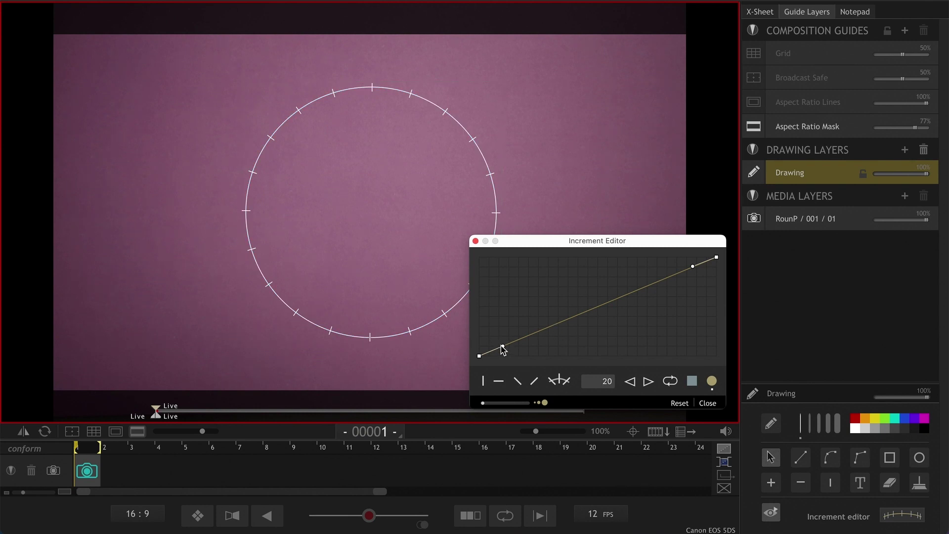
Shape the increment curve into an ease-in/ease-out S-curve so ticks cluster at the bottom.
{"action": "left_click_drag", "start_coordinate": [503, 348], "coordinate": [592, 369]}
{"action": "left_click", "coordinate": [422, 328]}
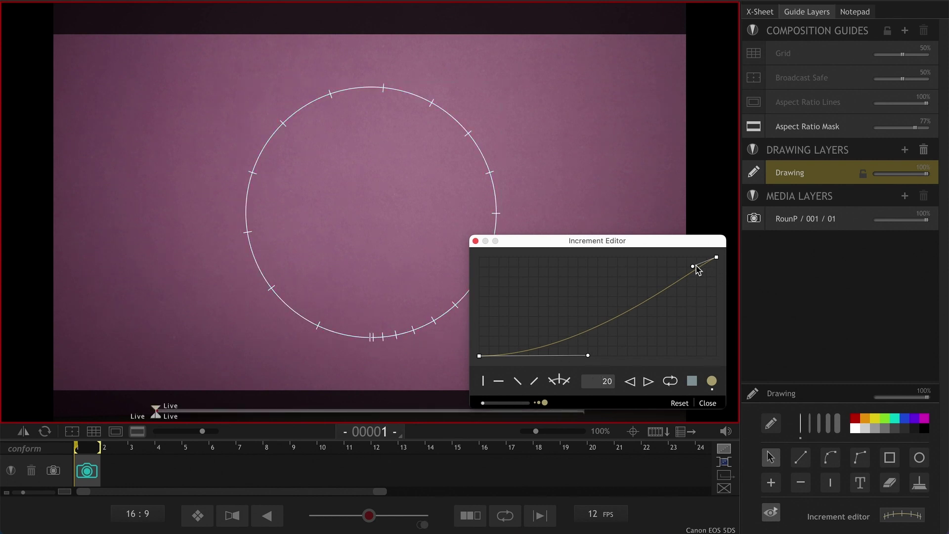
{"action": "left_click_drag", "start_coordinate": [693, 266], "coordinate": [630, 257]}
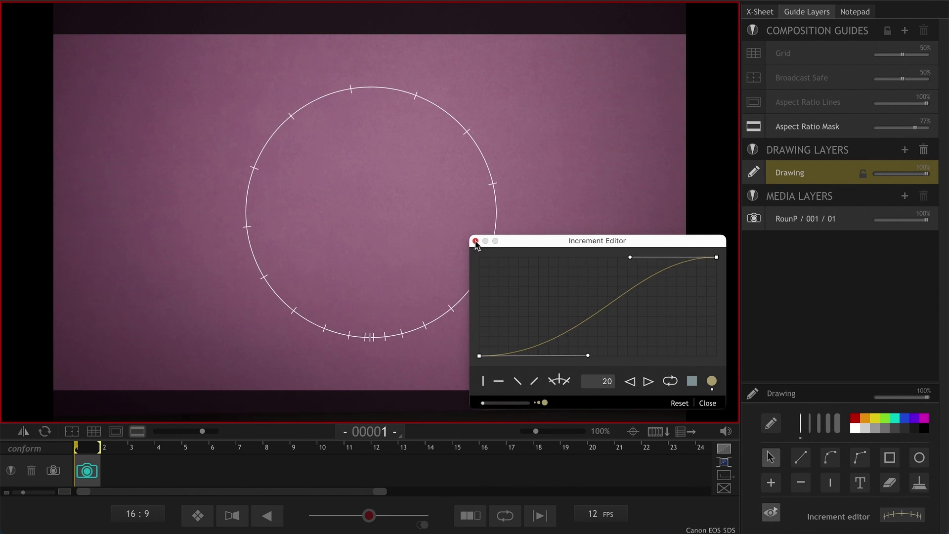
{"action": "left_click", "coordinate": [475, 242]}
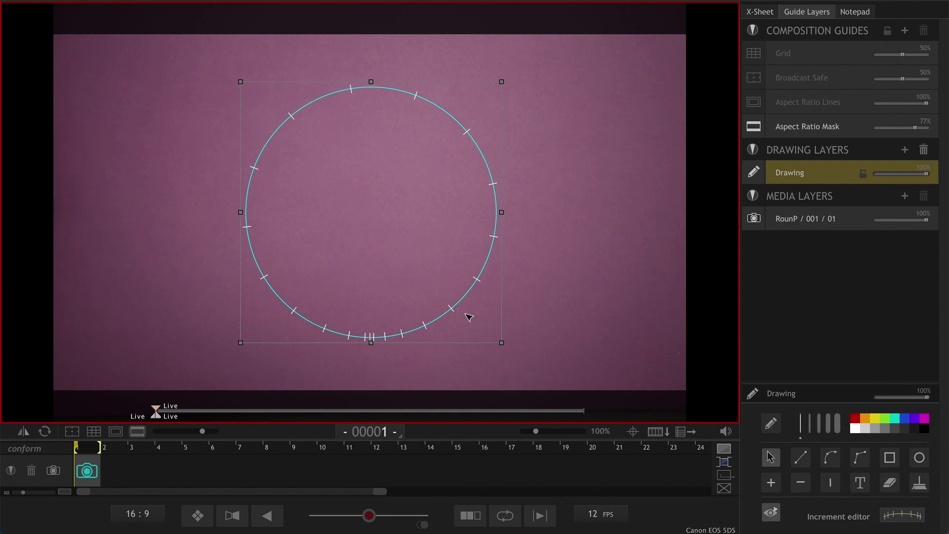
Lower the Drawing layer opacity to 42% with the circle guide selected.
{"action": "left_click", "coordinate": [564, 345]}
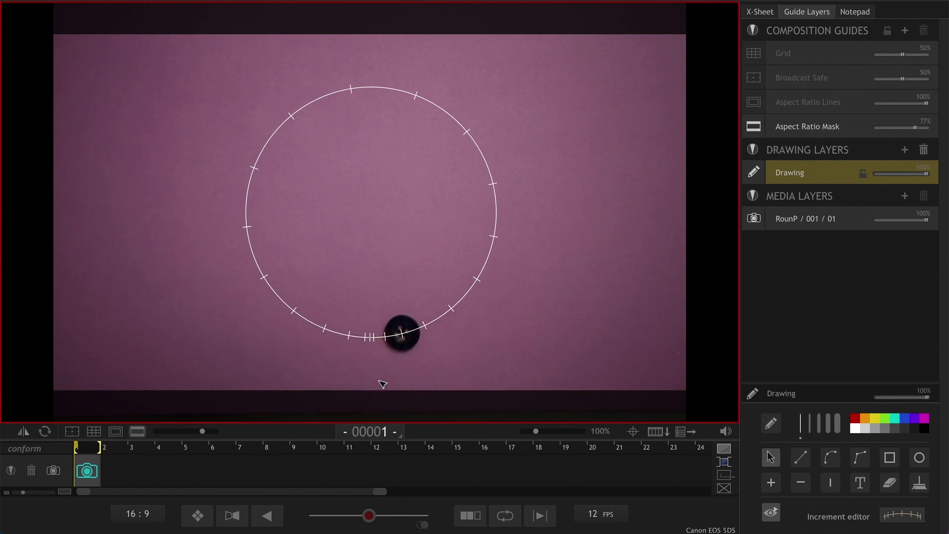
{"action": "left_click", "coordinate": [497, 222]}
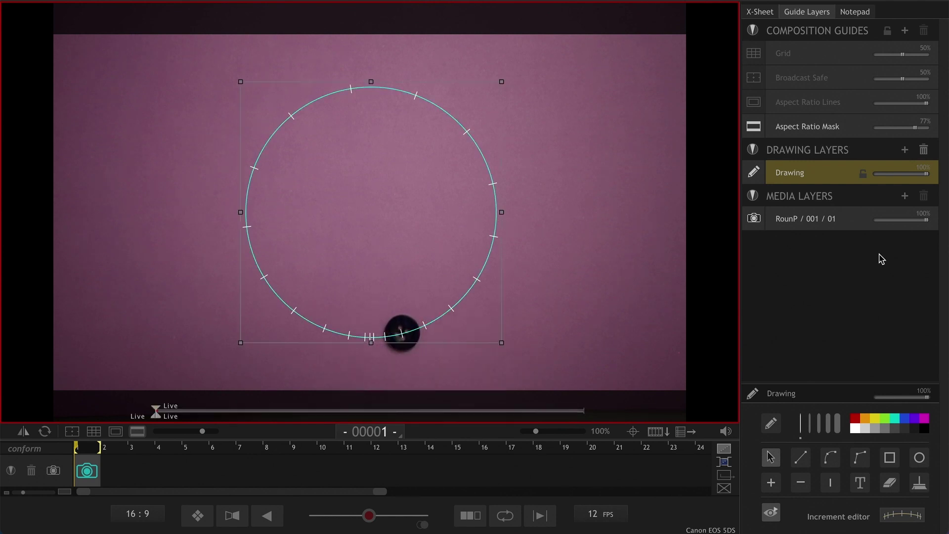
{"action": "left_click_drag", "start_coordinate": [919, 175], "coordinate": [899, 179]}
{"action": "left_click", "coordinate": [464, 335]}
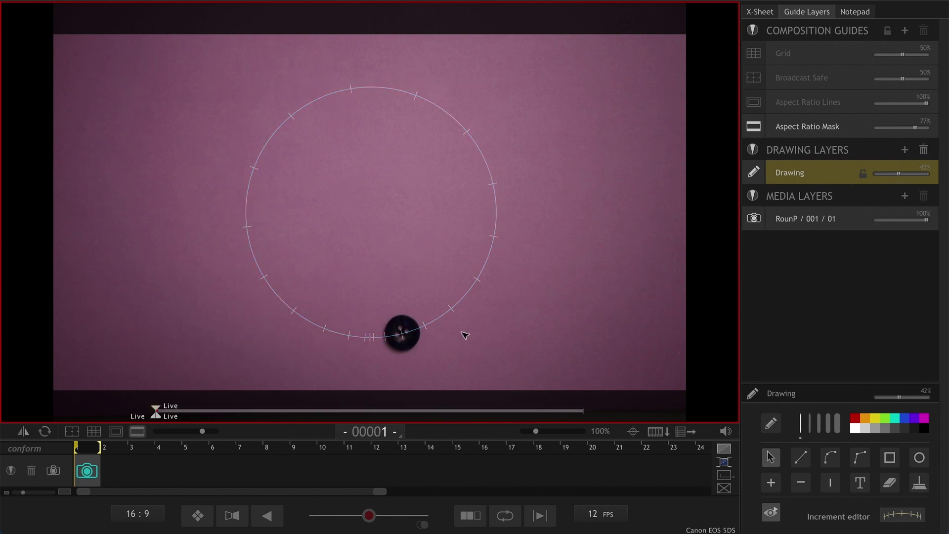
Capture five frames of the button stepping leftward along the circle's bottom ticks.
{"action": "key", "text": "Return"}
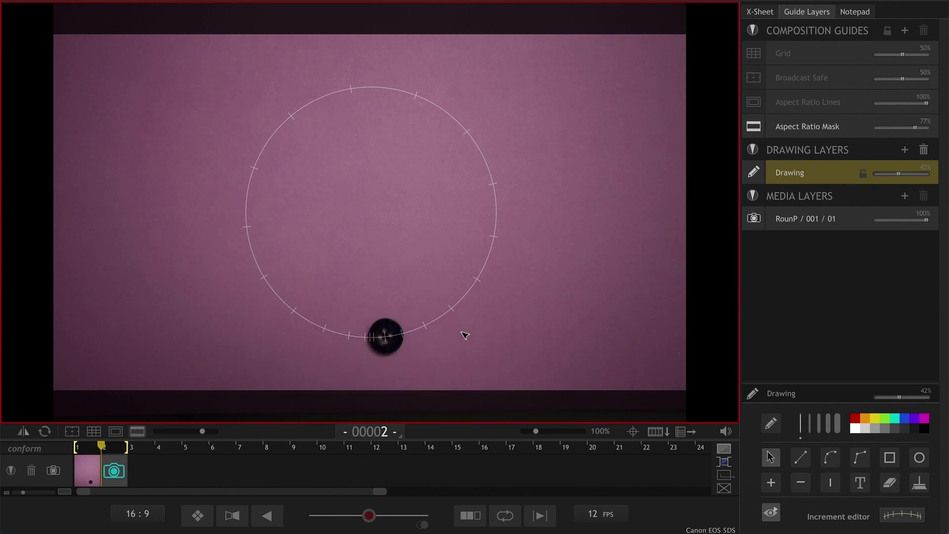
{"action": "key", "text": "Return"}
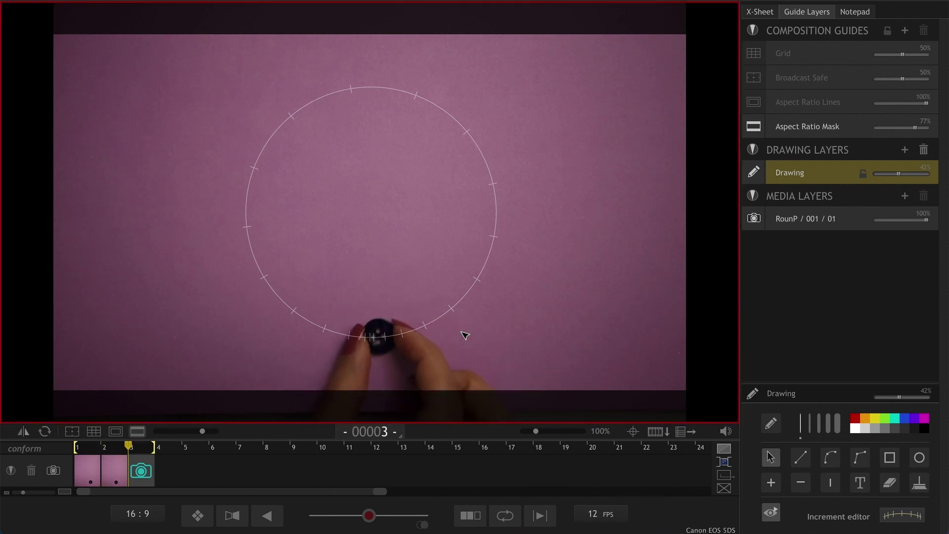
{"action": "key", "text": "Return"}
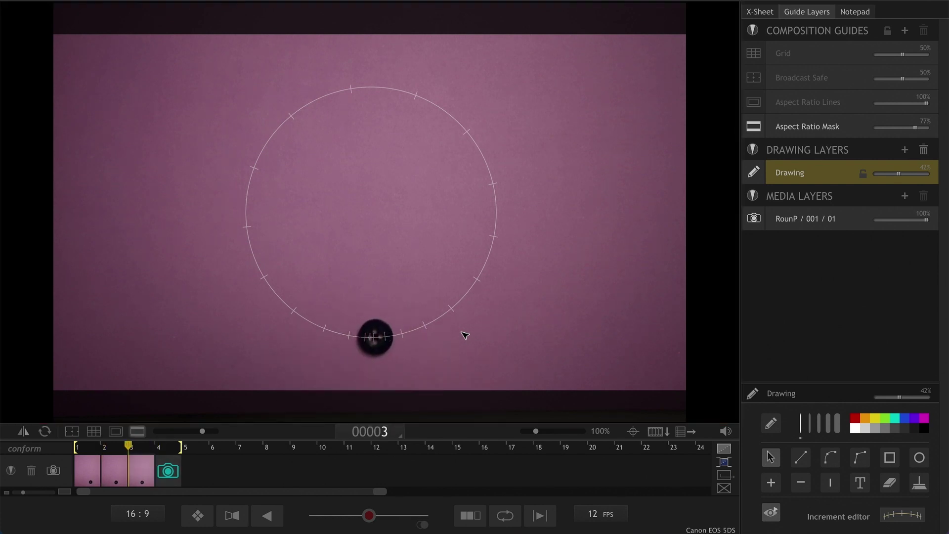
{"action": "key", "text": "Return"}
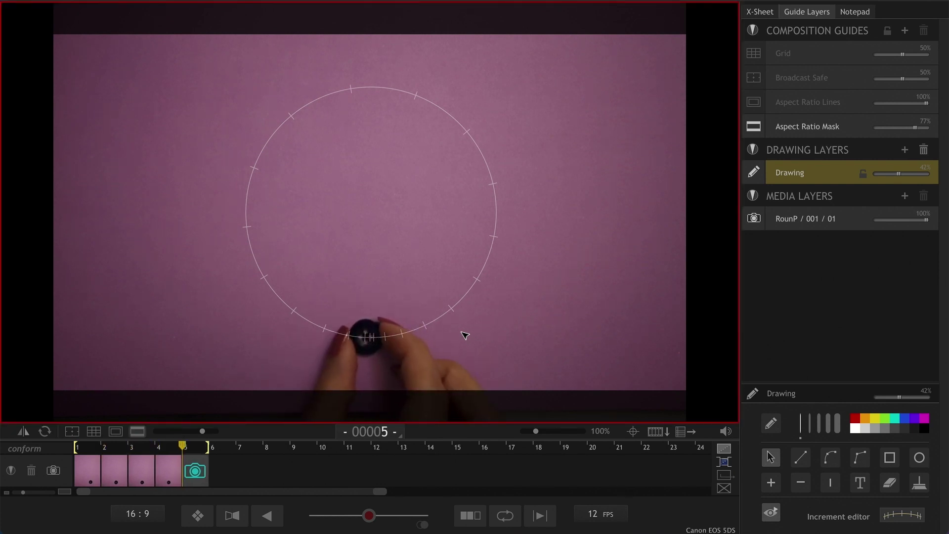
{"action": "key", "text": "Return"}
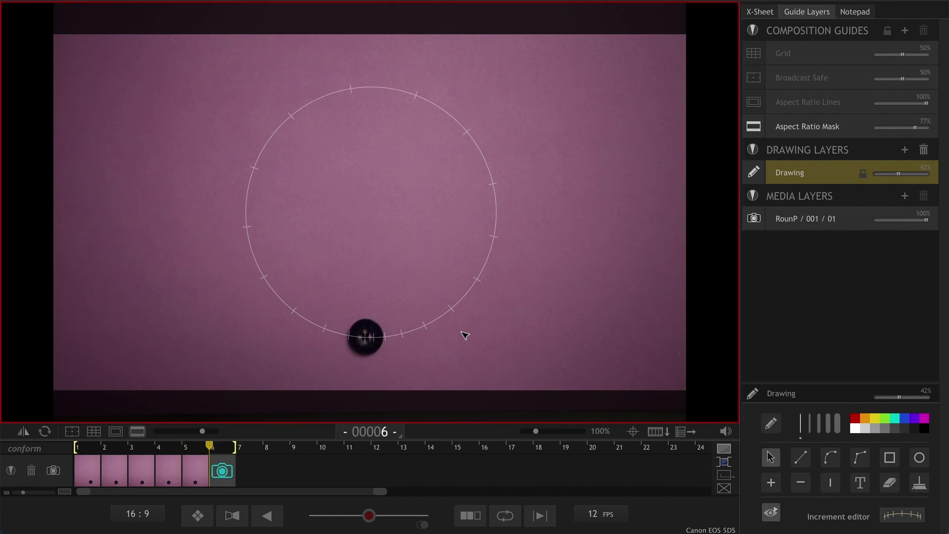
Compare stored frames with the live view and capture three more, reaching eight frames.
{"action": "key", "text": "Left"}
{"action": "key", "text": "Left"}
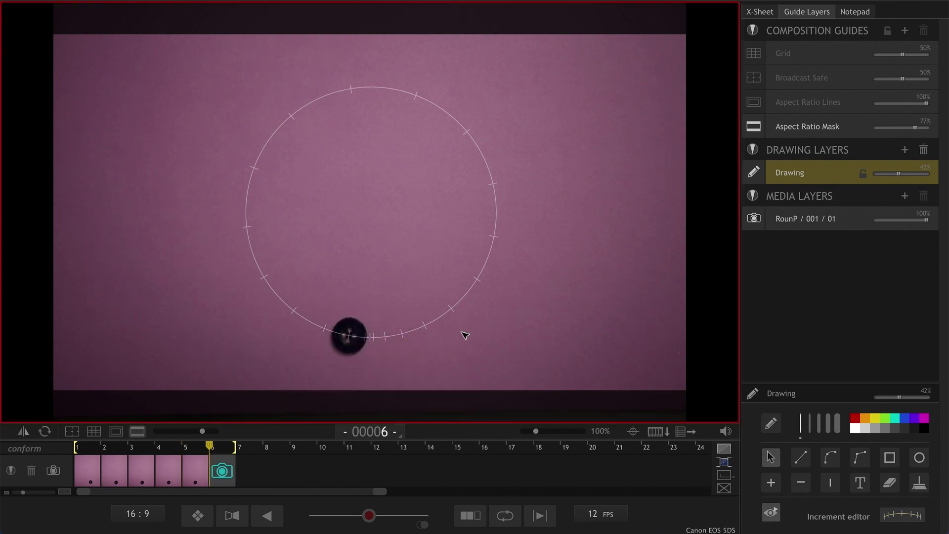
{"action": "key", "text": "3"}
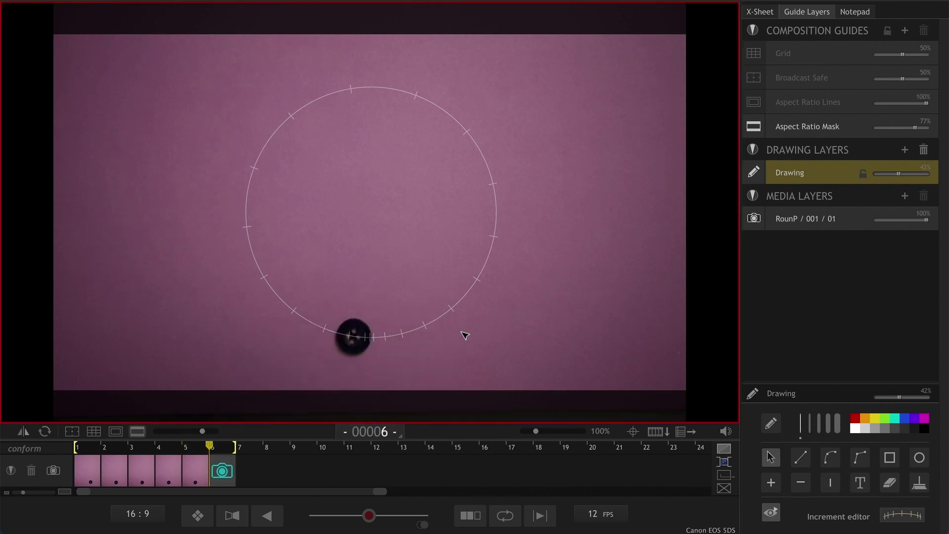
{"action": "key", "text": "Return"}
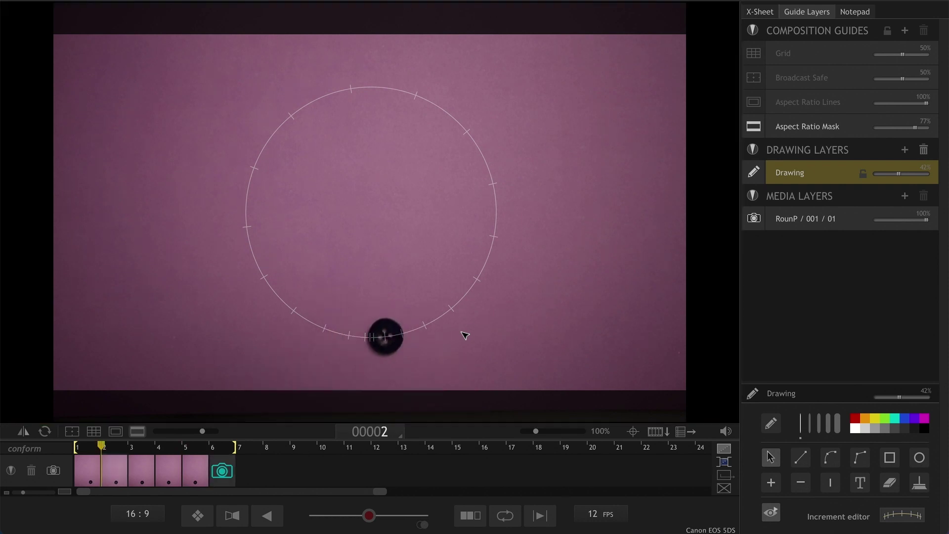
{"action": "key", "text": "0"}
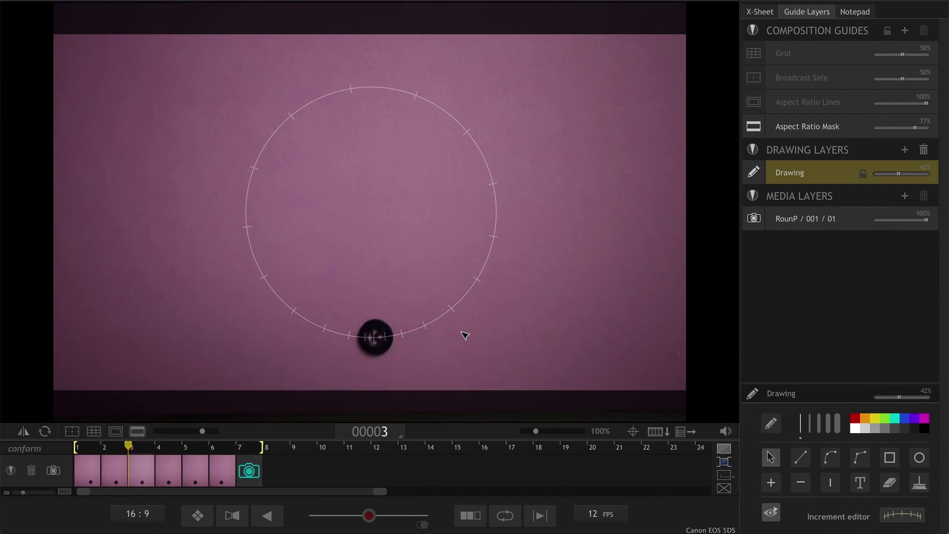
{"action": "key", "text": "Return"}
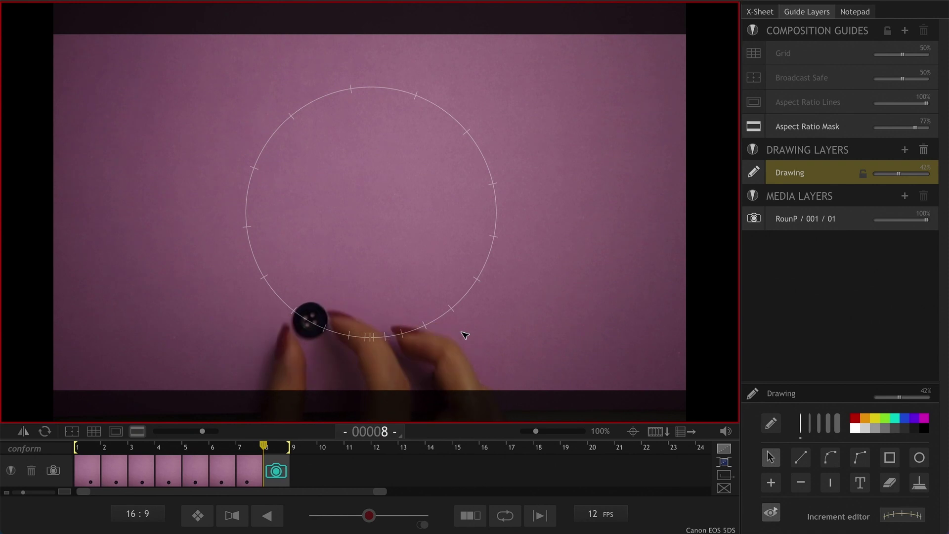
{"action": "key", "text": "0"}
{"action": "key", "text": "0"}
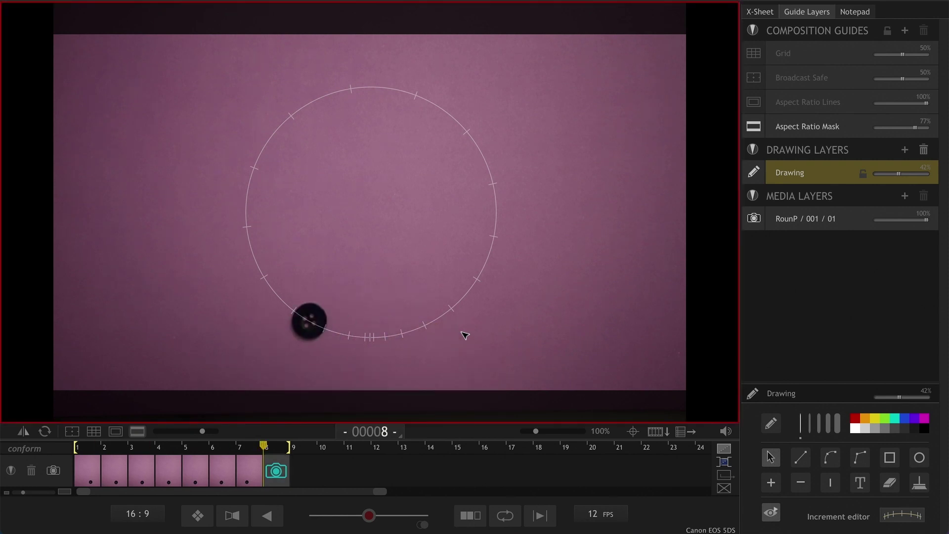
{"action": "key", "text": "Return"}
{"action": "left_click", "coordinate": [144, 475]}
Insert a blank frame after frame 3 and capture the in-between shot.
{"action": "right_click", "coordinate": [173, 478]}
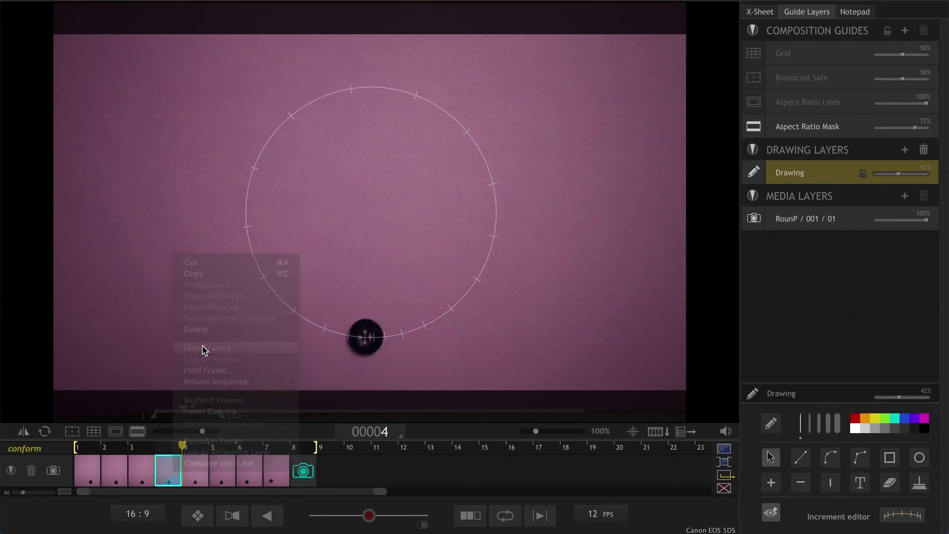
{"action": "left_click", "coordinate": [203, 348]}
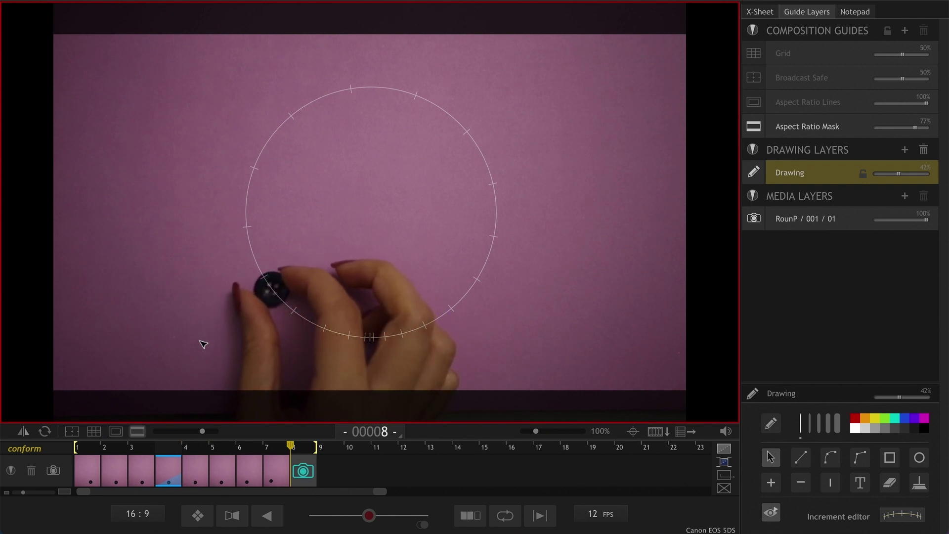
{"action": "key", "text": "Return"}
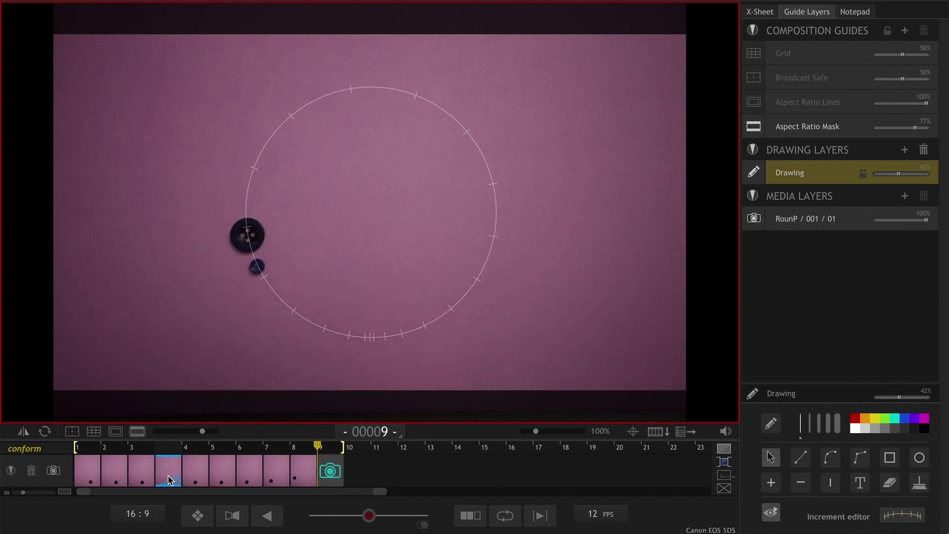
Capture frames 10–18 of the three-button trail around the circle's right side, reviewing playback between shots.
{"action": "key", "text": "space"}
{"action": "key", "text": "Return"}
{"action": "key", "text": "space"}
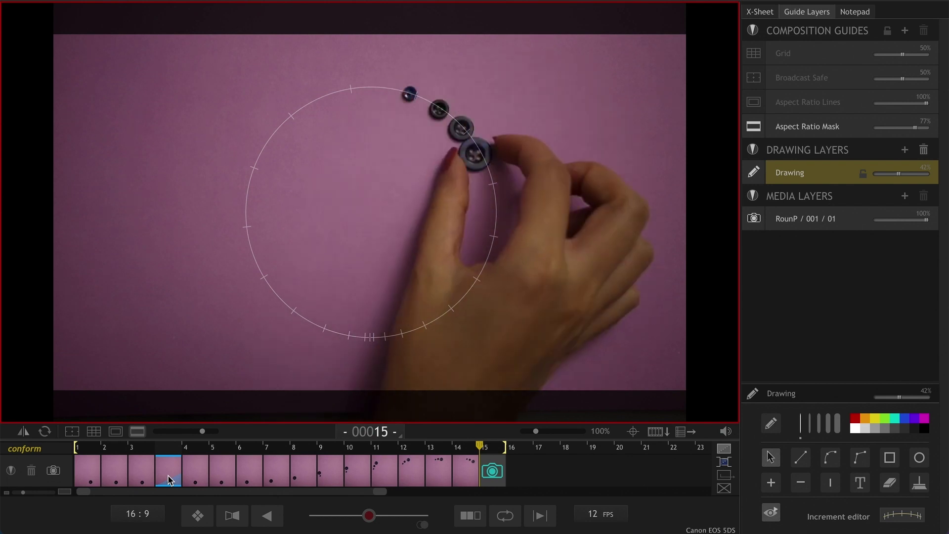
{"action": "key", "text": "0"}
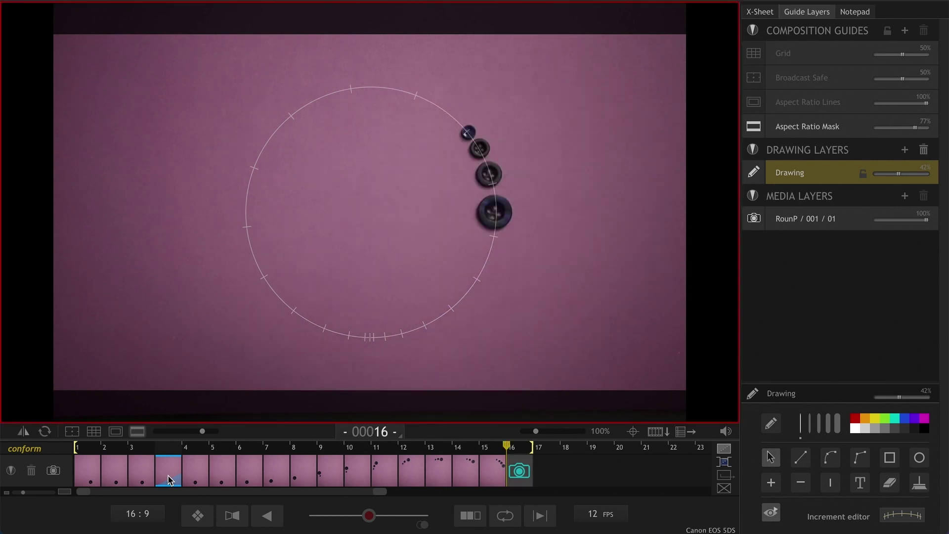
{"action": "key", "text": "1"}
{"action": "key", "text": "0"}
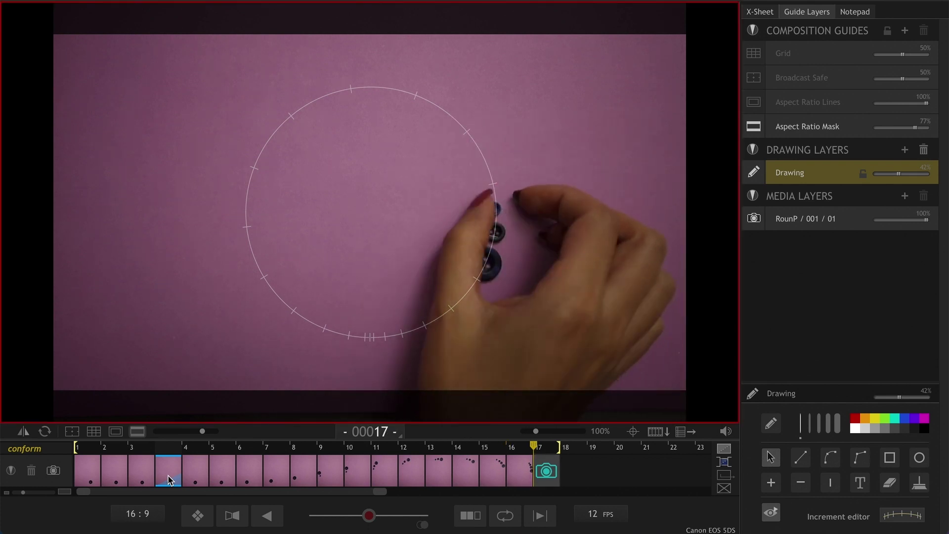
{"action": "key", "text": "Return"}
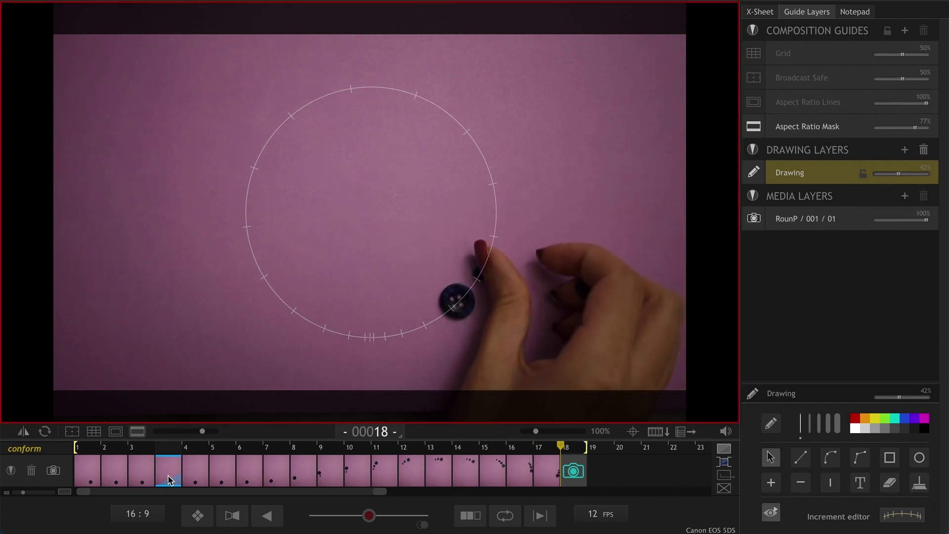
{"action": "key", "text": "Left"}
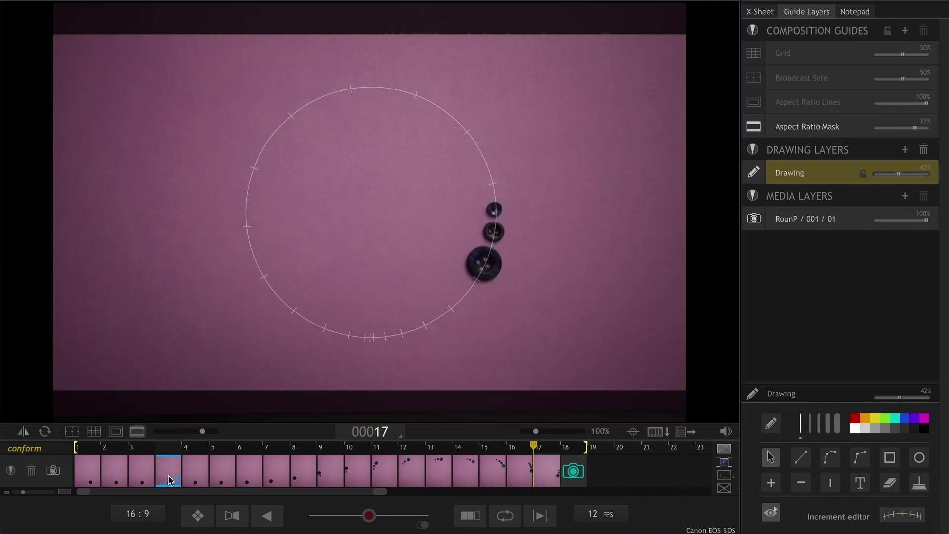
{"action": "key", "text": "Right"}
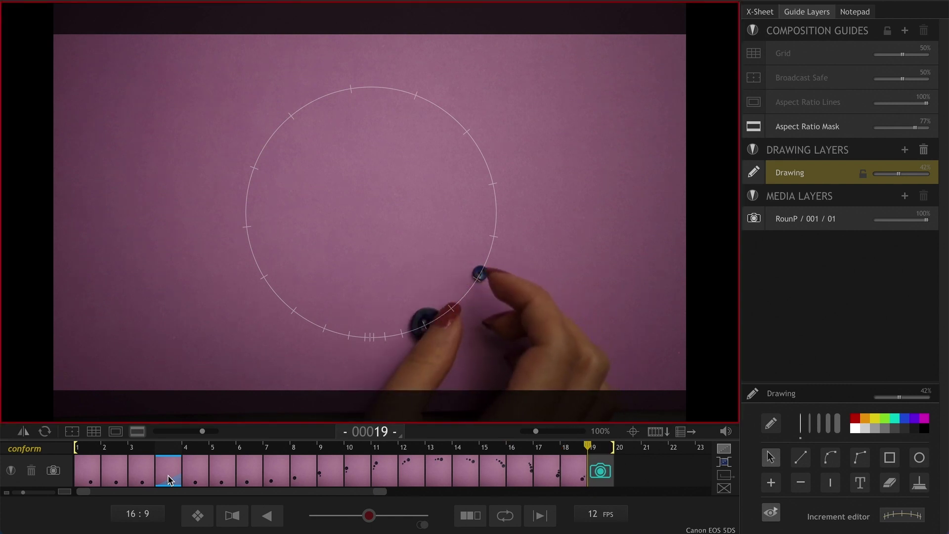
Select the live frame slot after the last capture and turn on Loop Playback.
{"action": "left_click", "coordinate": [87, 469]}
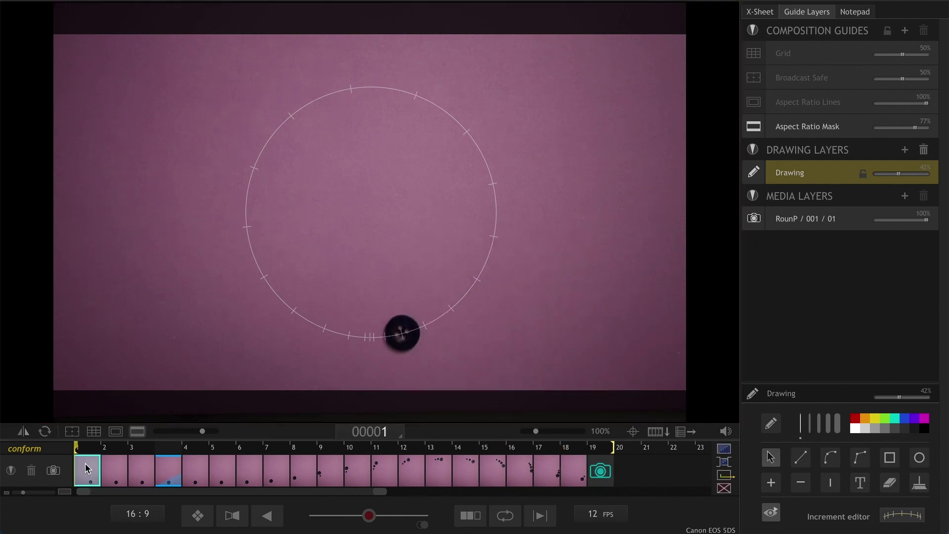
{"action": "left_click", "coordinate": [600, 473]}
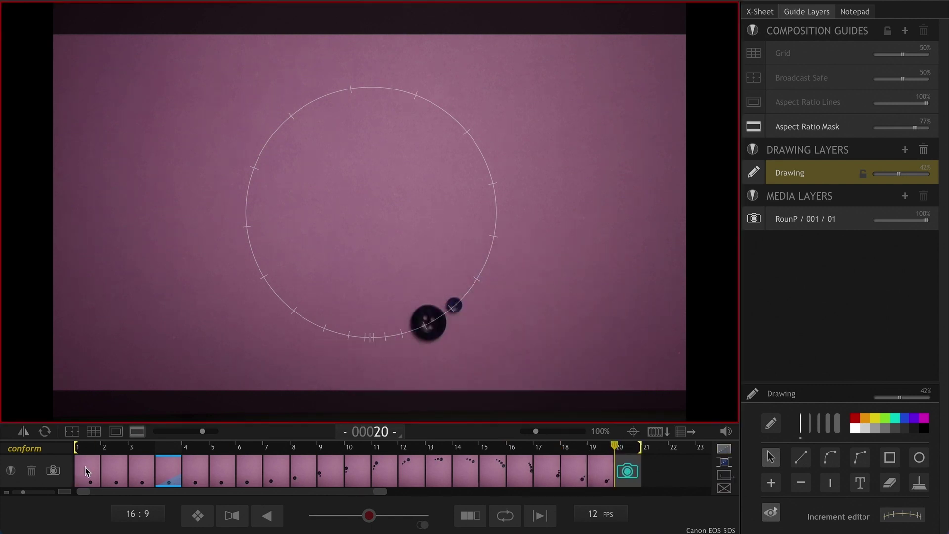
{"action": "left_click", "coordinate": [629, 472]}
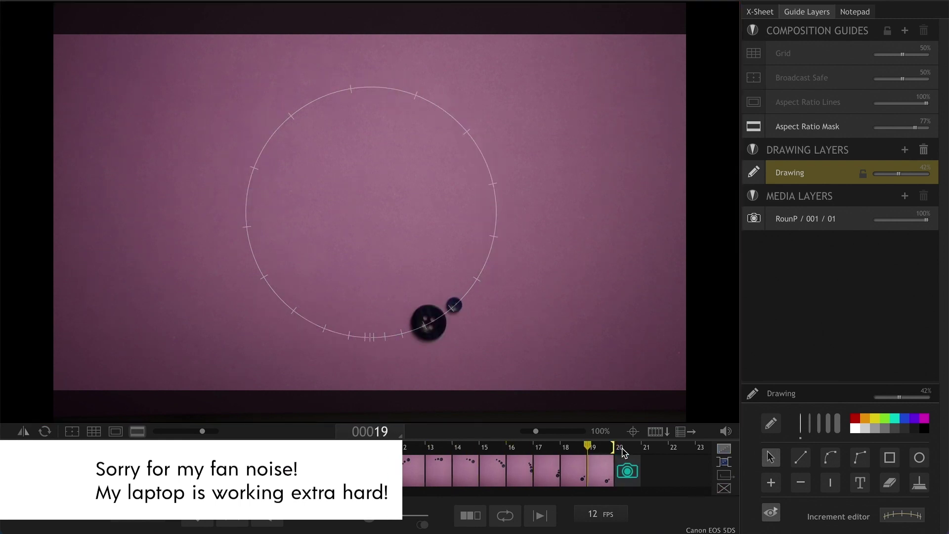
{"action": "left_click", "coordinate": [506, 516]}
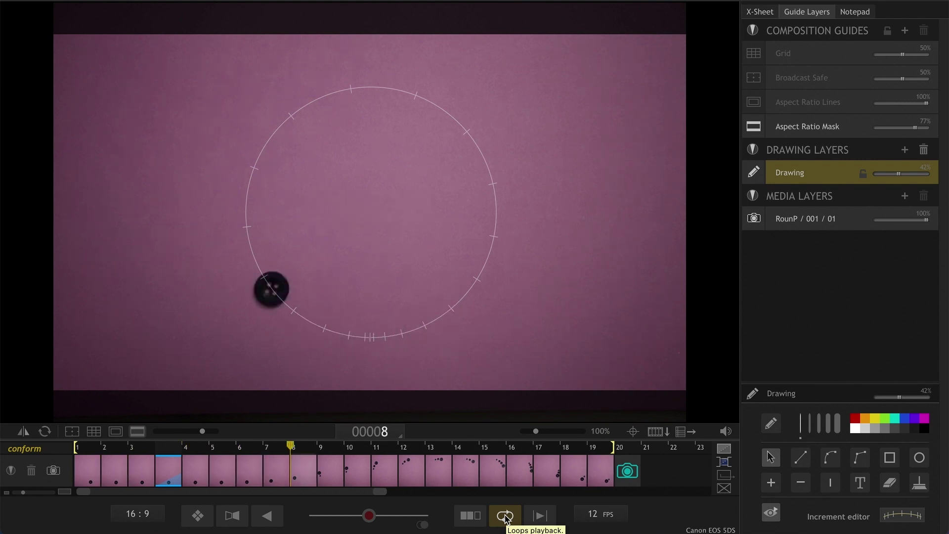